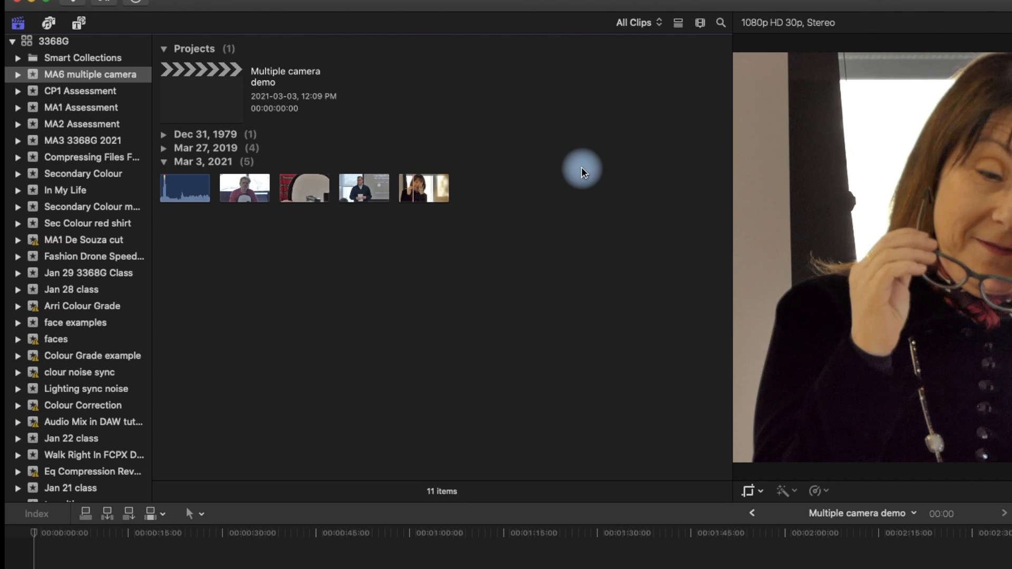
Enlarge the clip thumbnails in the browser and turn on their audio waveforms.
left_click(701, 23)
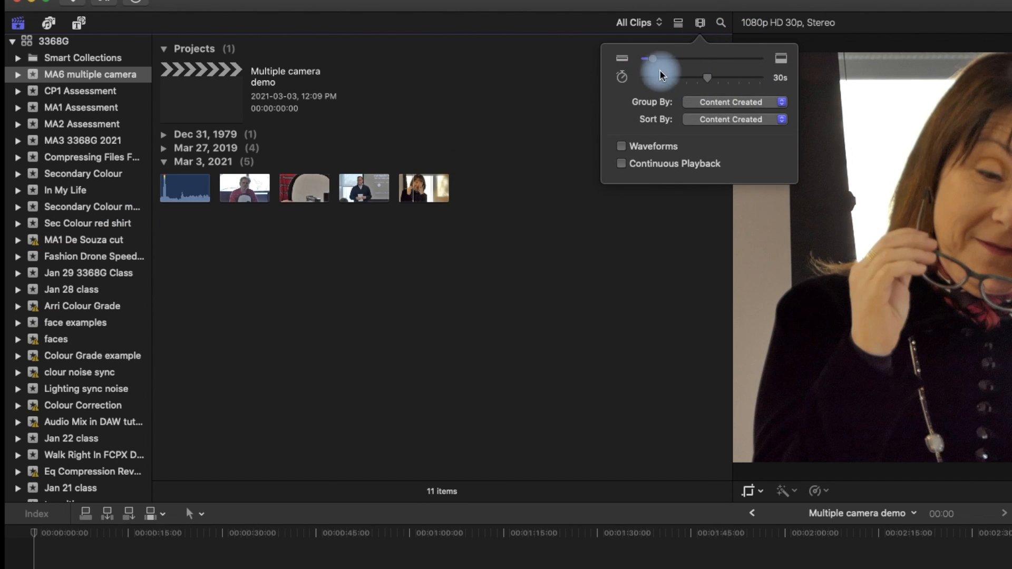
left_click_drag(655, 62, 730, 66)
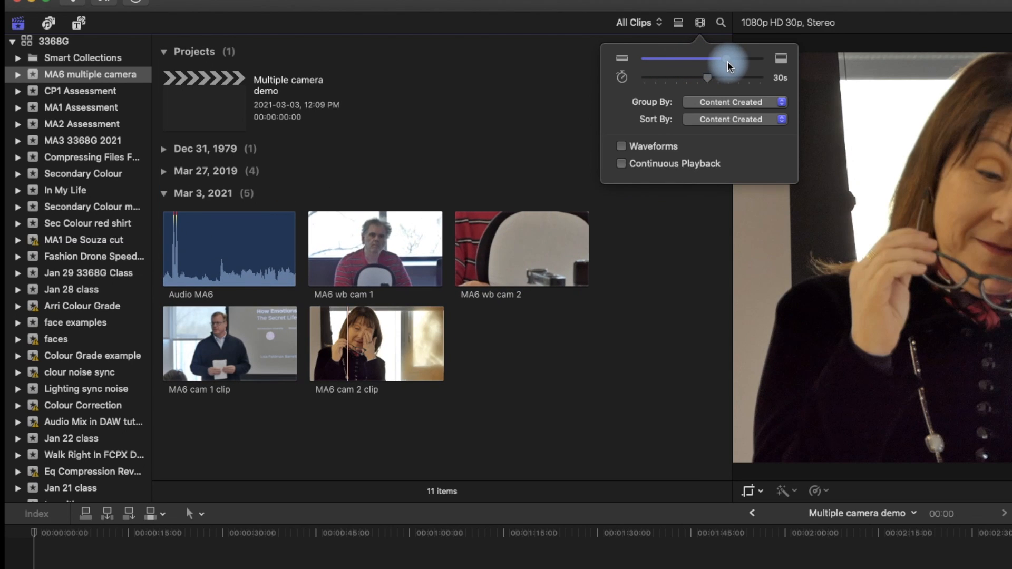
left_click(622, 148)
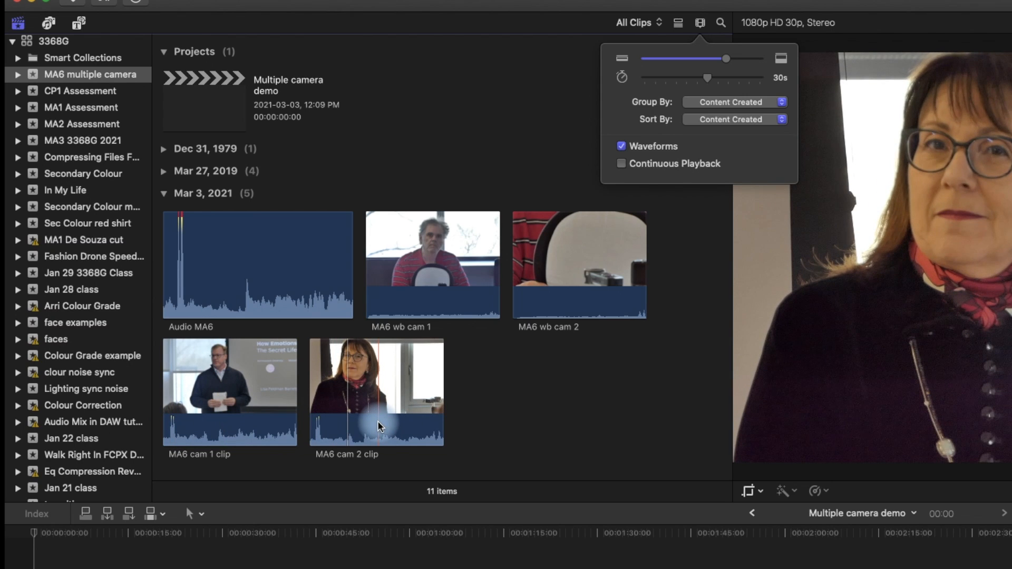
Mark the start points of Audio MA6 and MA6 cam 1 clip at the hand clap, the latter at 1:23.
left_click(171, 304)
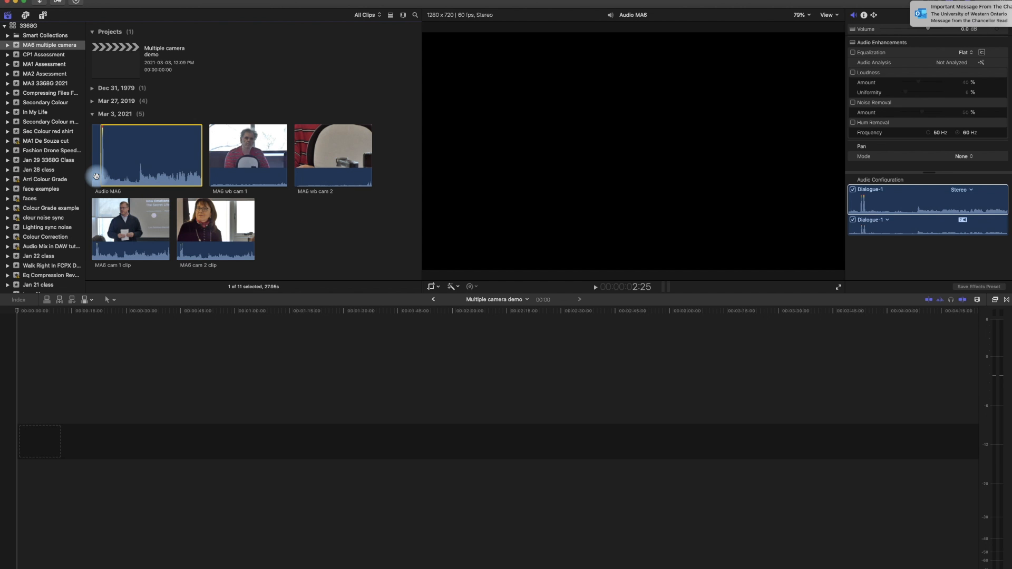
left_click(93, 229)
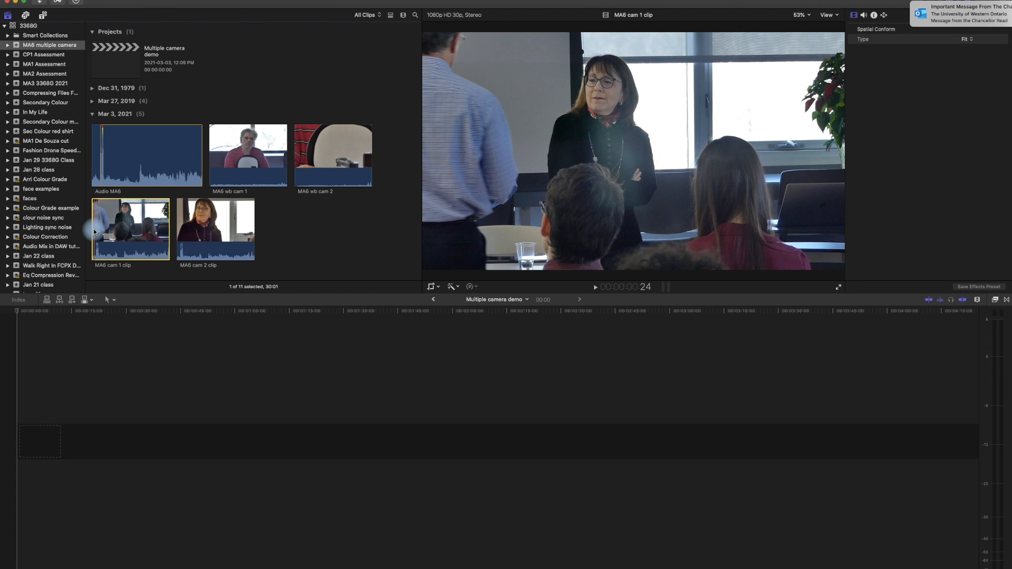
key("Right")
key("Right")
key("Right")
key("Right")
key("Right")
key("Right")
key("Right")
key("Right")
key("Right")
key("Right")
key("Right")
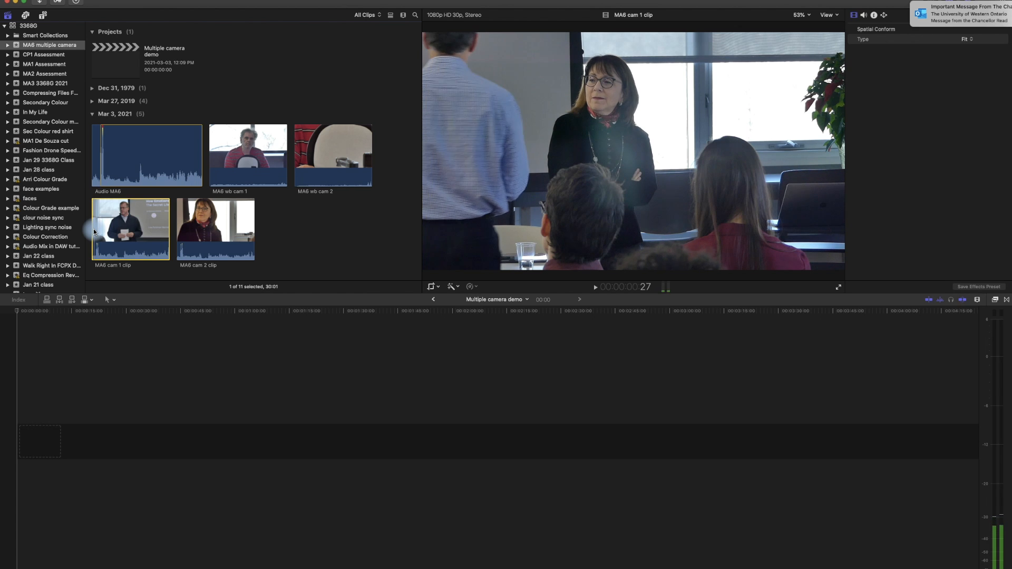
key("Right")
key("Right")
key("Right")
key("Right")
key("Right")
key("Right")
key("Right")
key("Right")
key("Right")
key("Right")
key("Right")
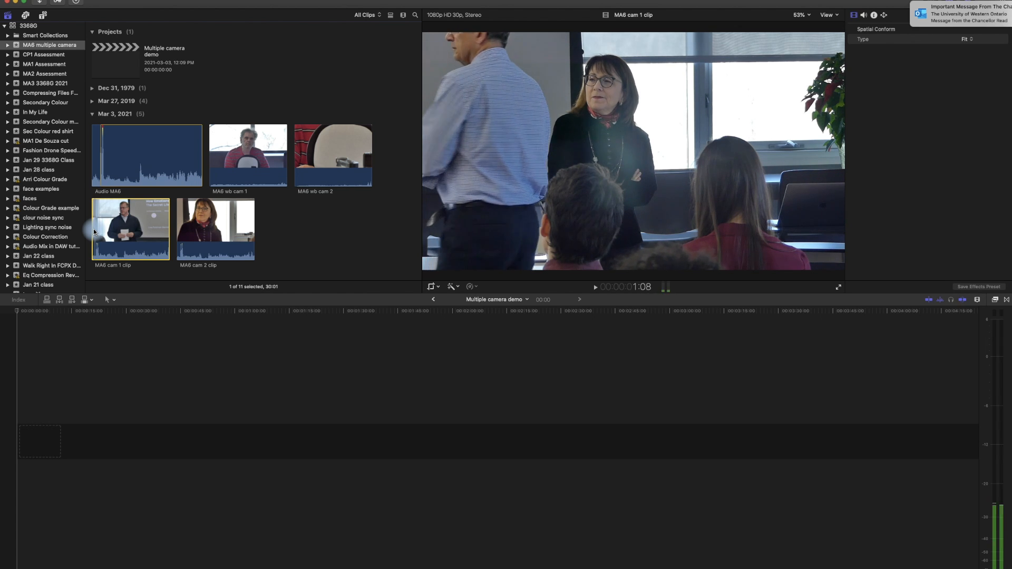
key("Right")
key("Right")
key("Right")
key("Right")
key("Right")
key("Right")
key("Right")
key("Right")
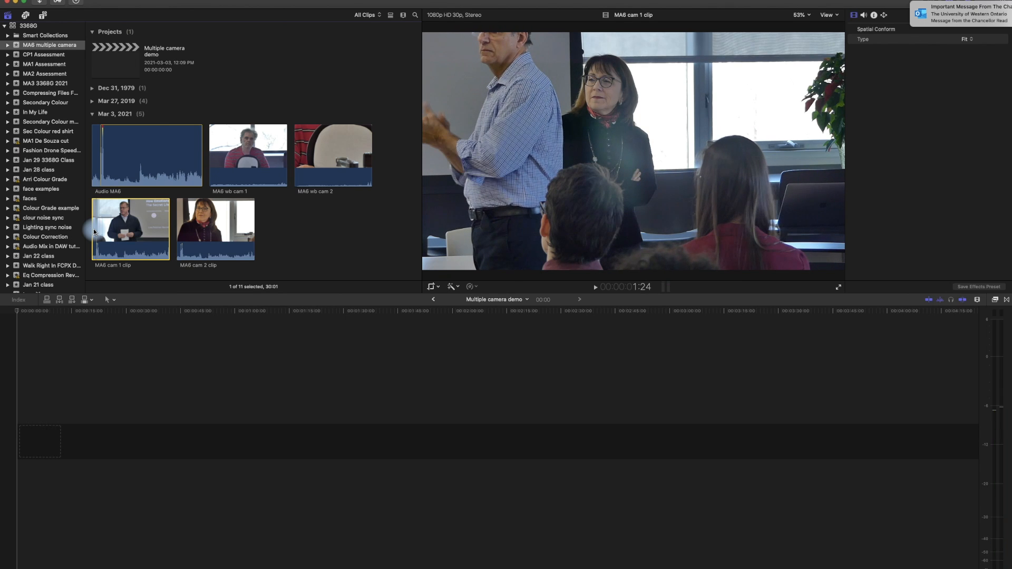
key("Left")
key("Right")
key("Left")
key("Right")
key("Left")
key("Right")
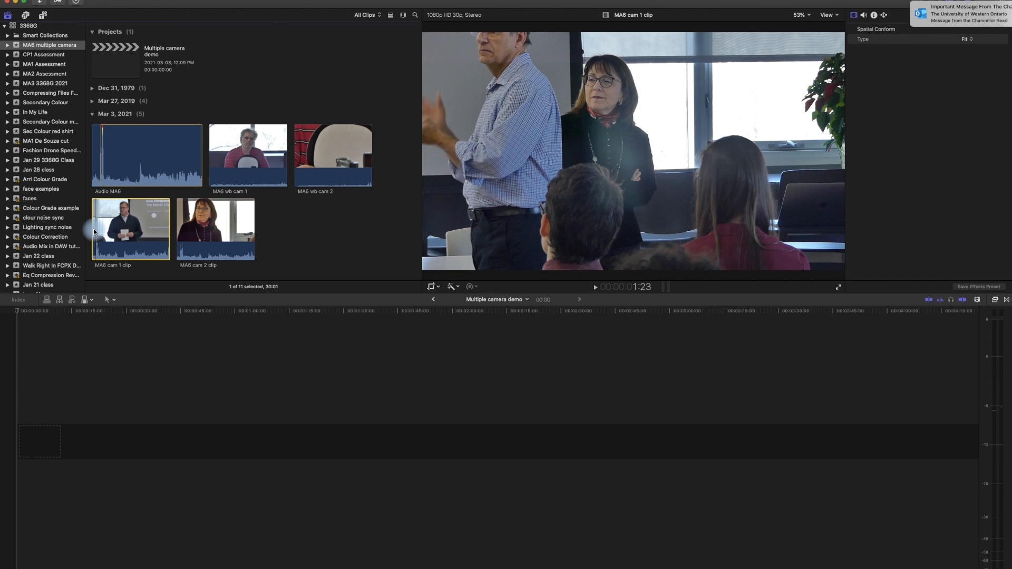
key("i")
Play MA6 cam 2 clip to the hand clap and mark its start point there.
left_click(178, 232)
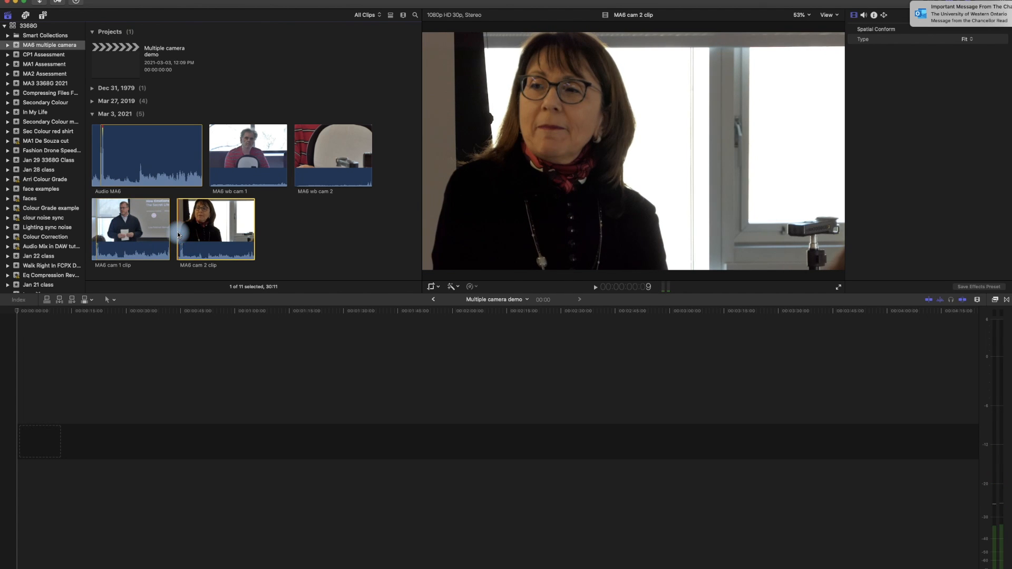
key("space")
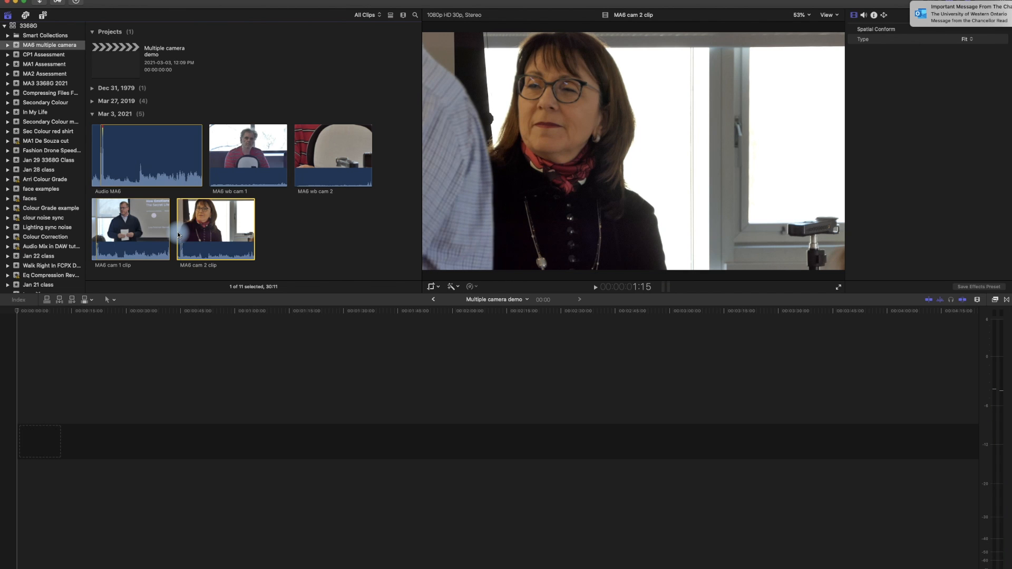
key("i")
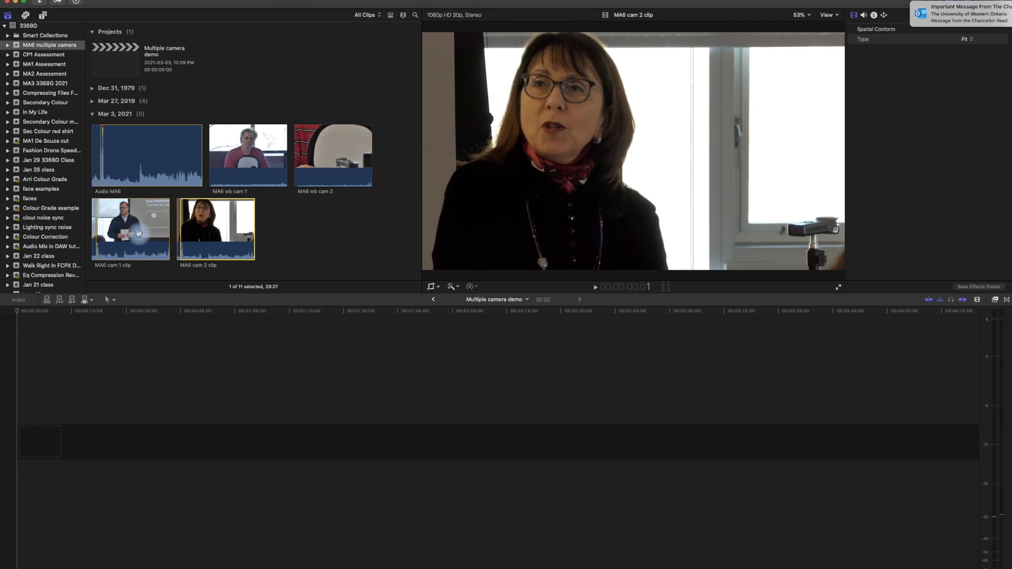
Stack the trimmed clips at the timeline start: MA6 cam 1 clip as the base, MA6 cam 2 clip above and Audio MA6 below.
left_click_drag(129, 229, 47, 440)
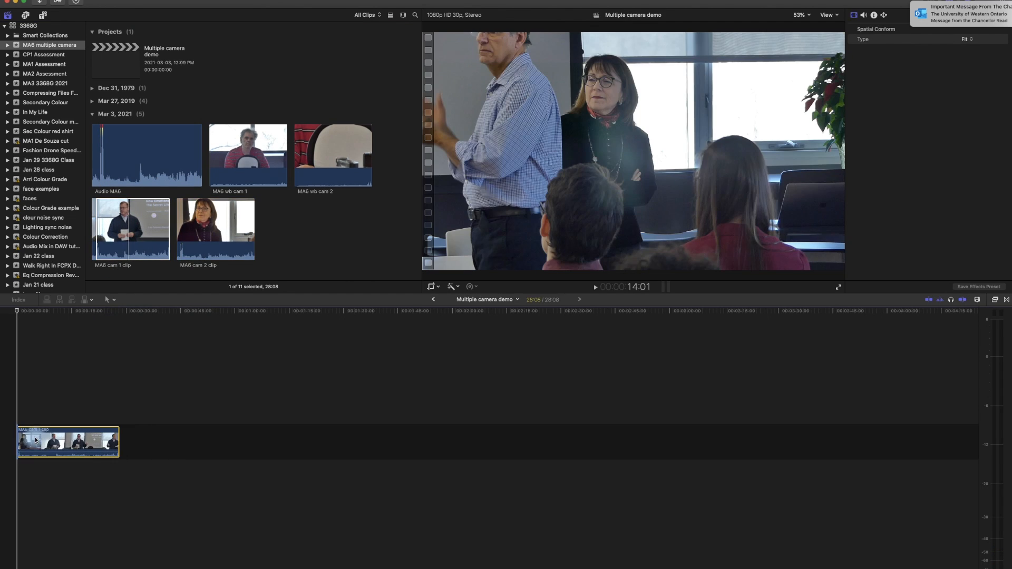
left_click_drag(224, 233, 12, 409)
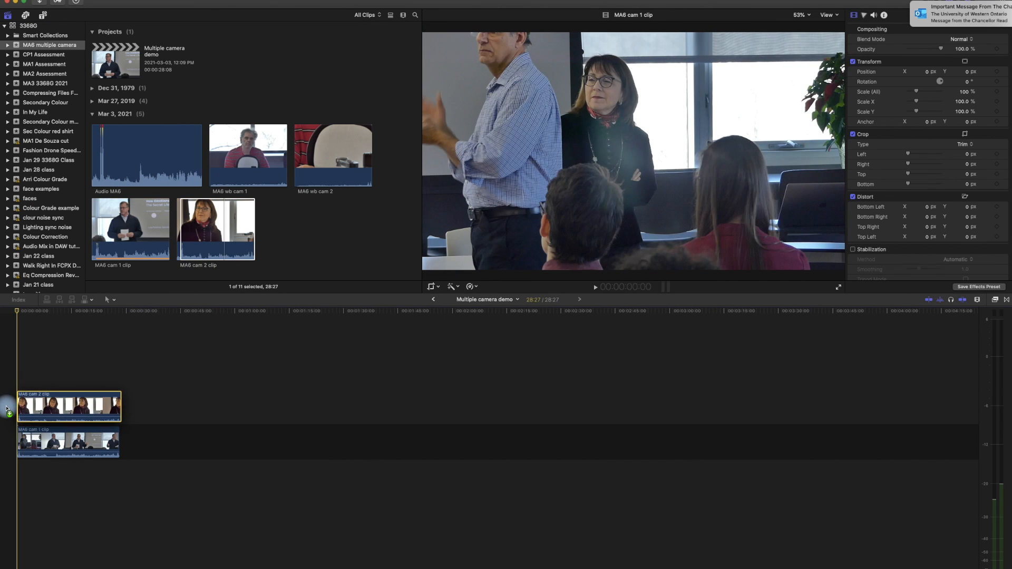
left_click_drag(142, 154, 3, 472)
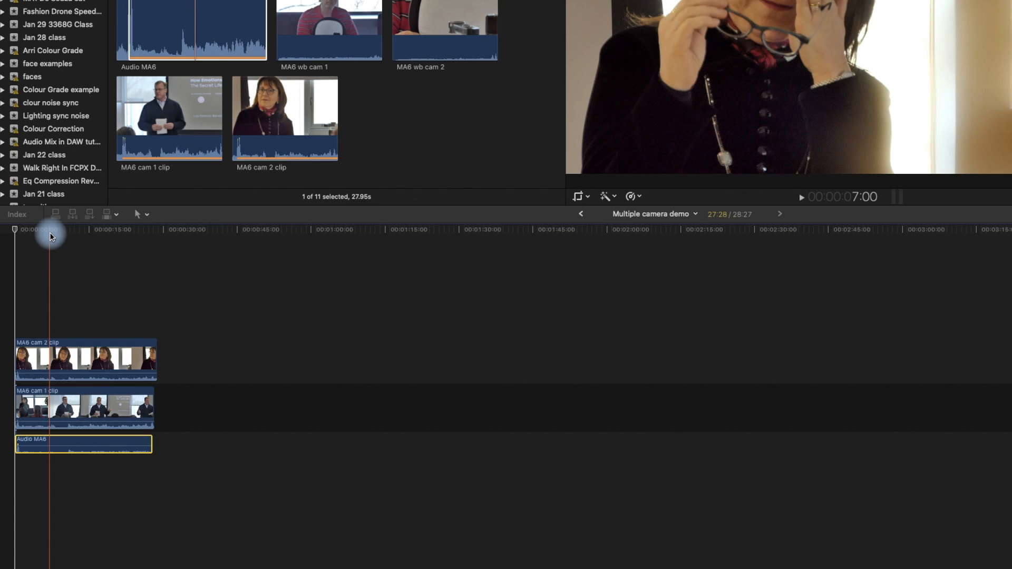
Play the stacked clips from several points along the timeline to check their synchronization.
left_click(51, 232)
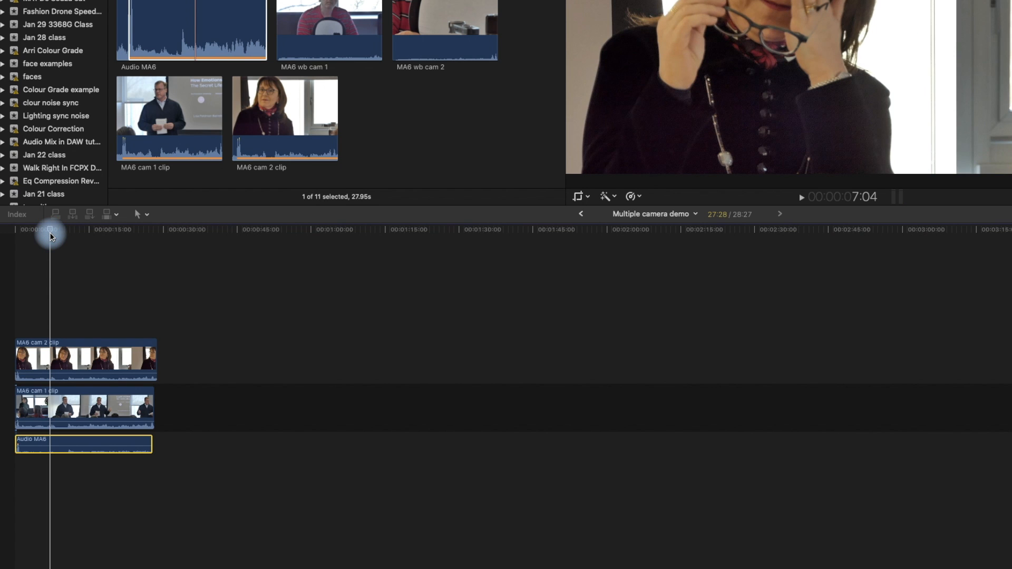
key("space")
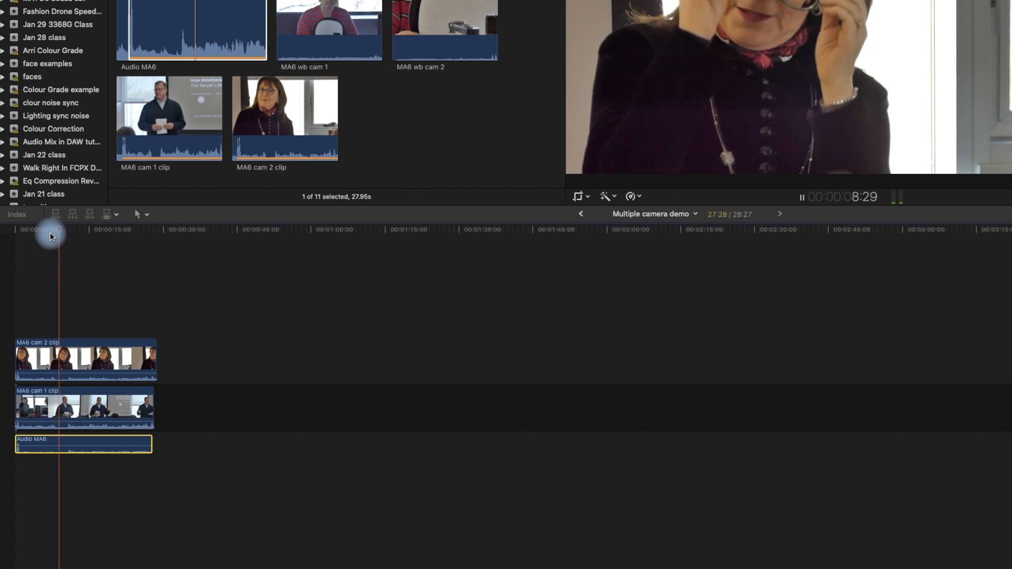
left_click(88, 232)
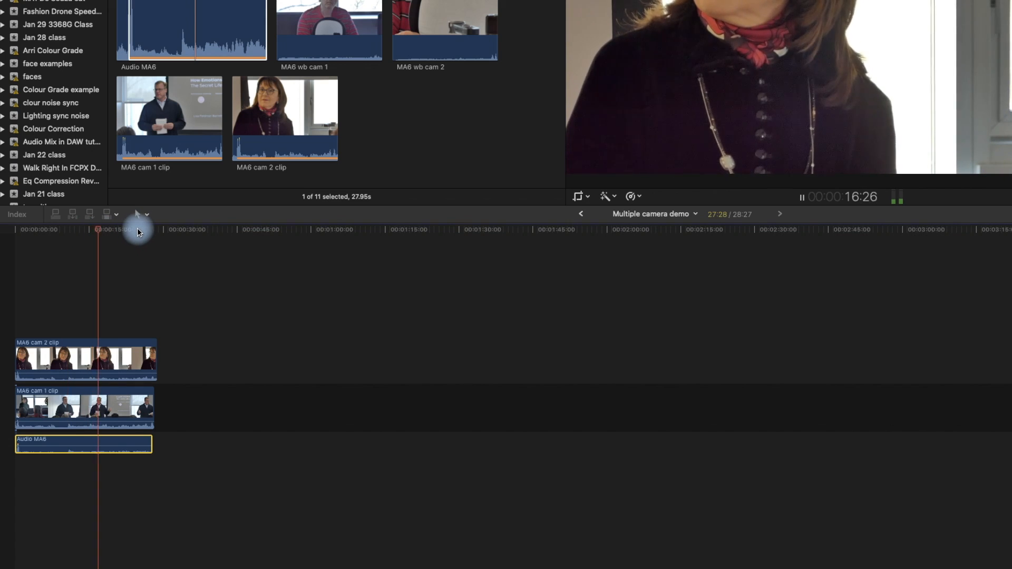
left_click(138, 231)
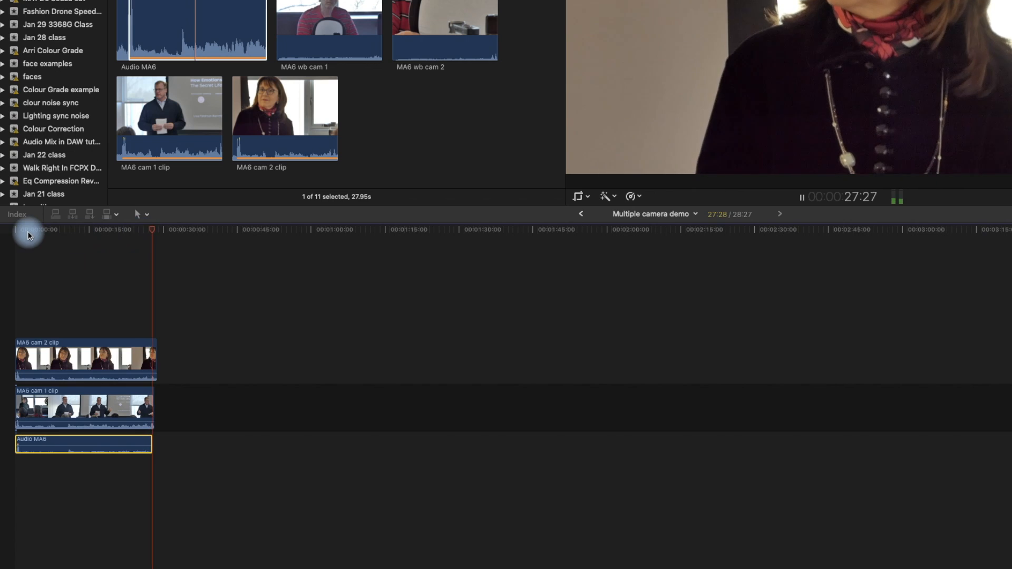
left_click(8, 227)
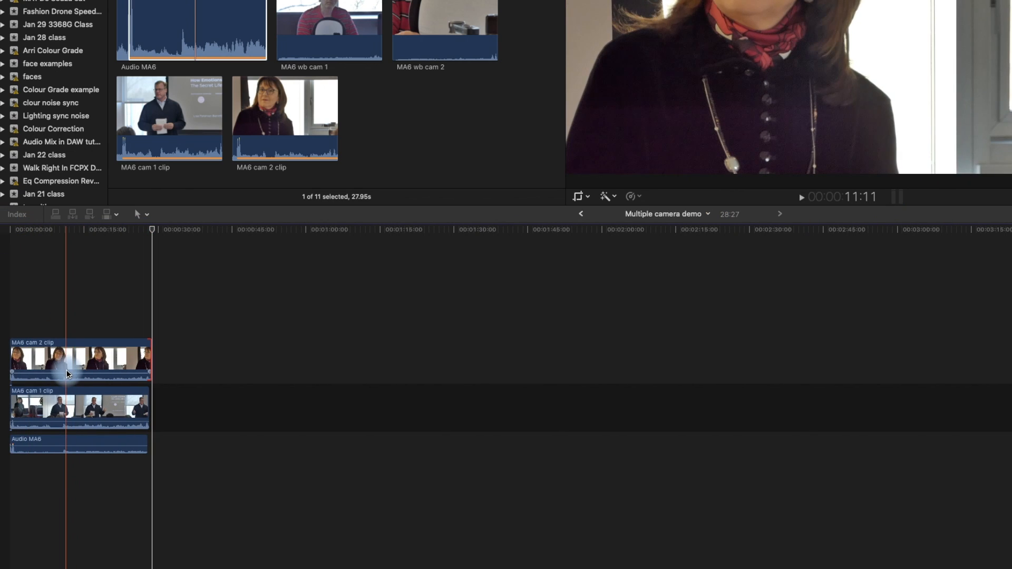
Silence the audio of both camera clips in the timeline and fit the whole project in view.
left_click_drag(68, 374, 69, 439)
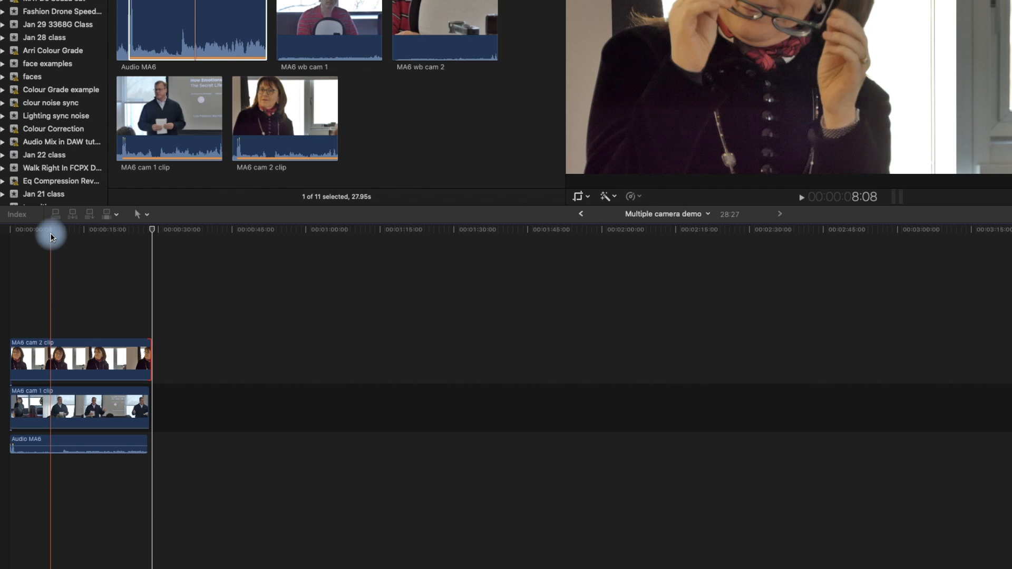
left_click_drag(24, 291, 107, 444)
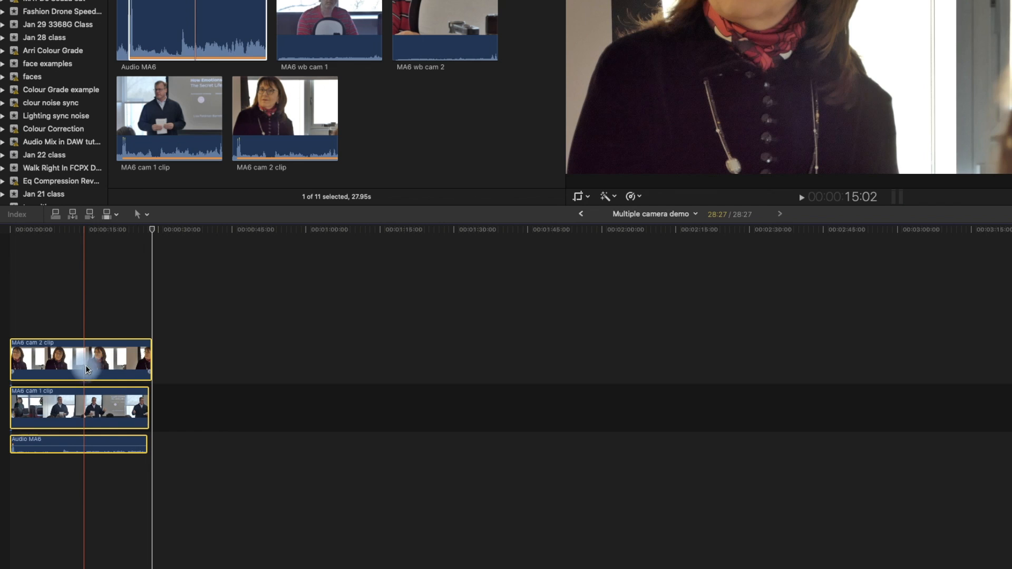
key("shift+z")
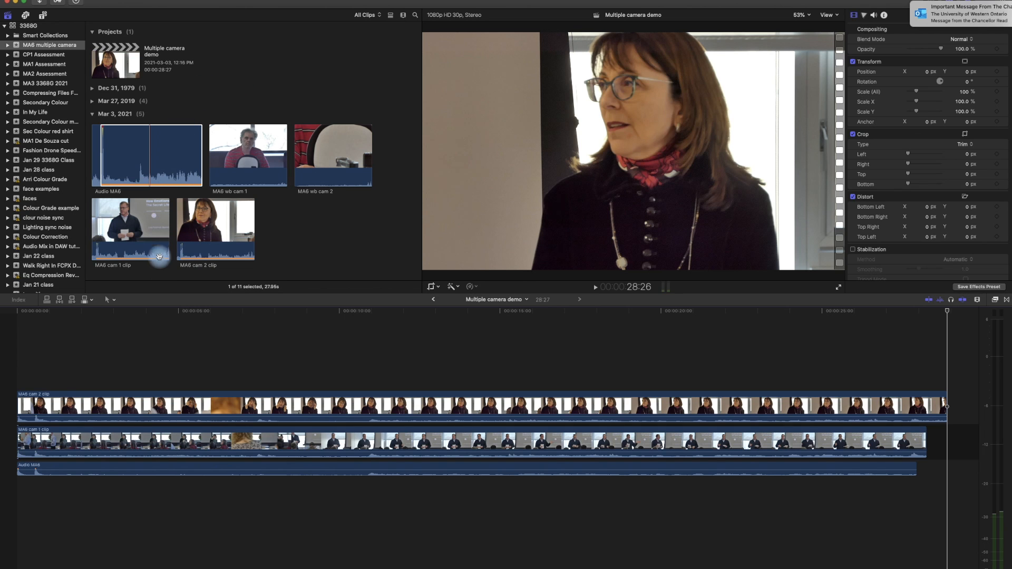
Create a multicam clip named Multi cam demo from MA6 cam 1 clip and MA6 cam 2 clip, using audio for synchronization.
left_click(132, 272)
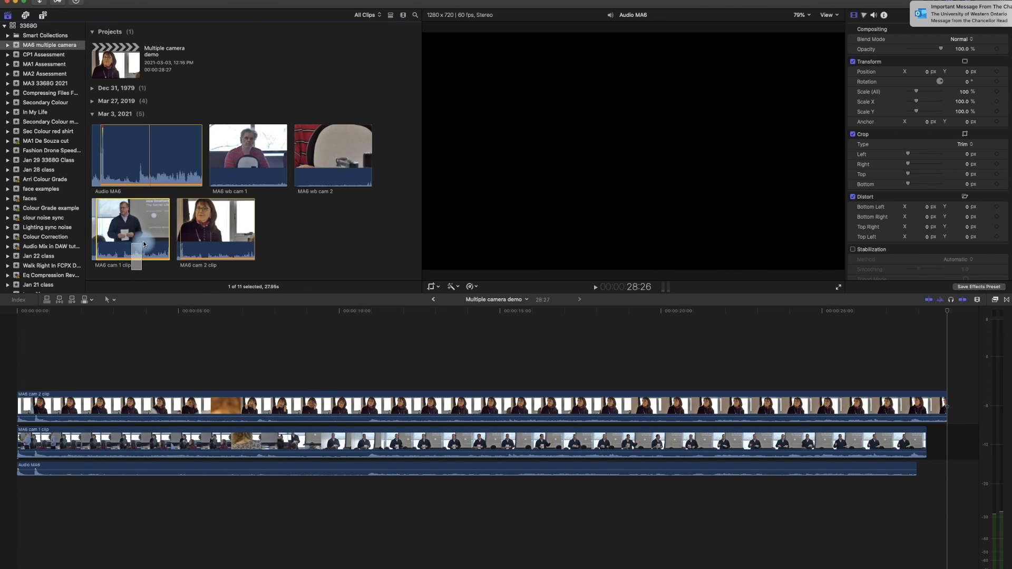
left_click(218, 227, "super")
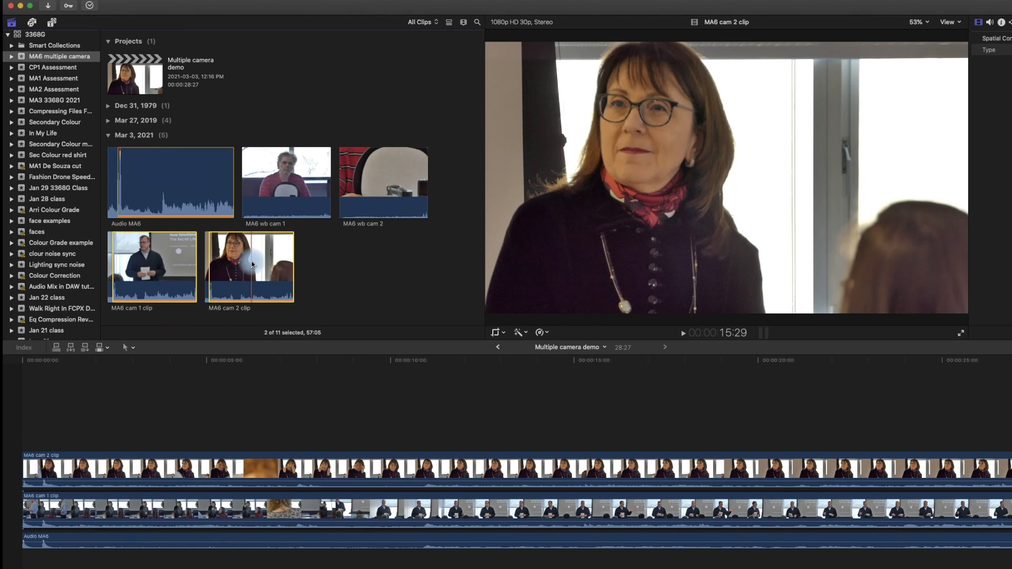
right_click(252, 264)
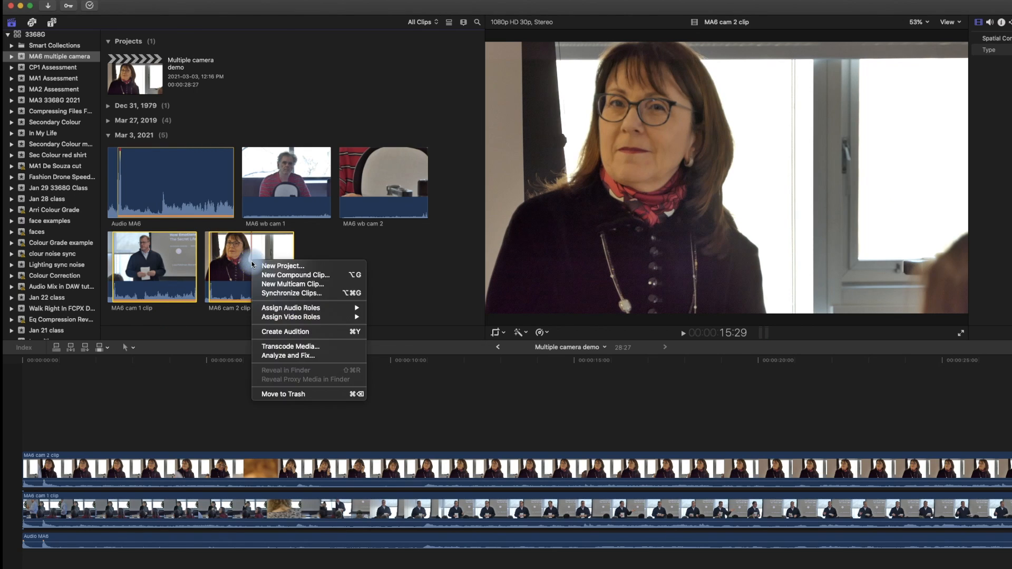
left_click(273, 285)
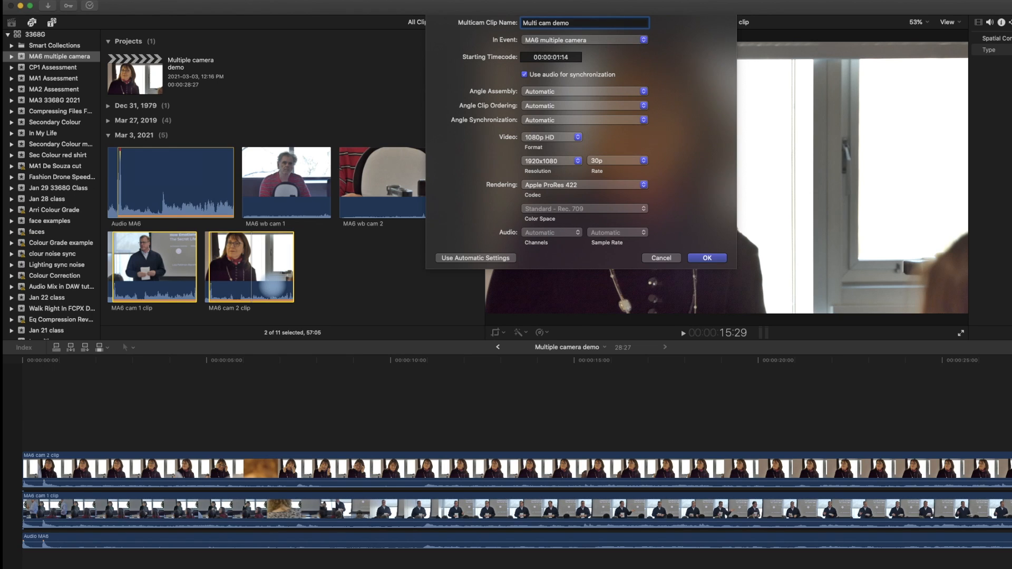
key("Return")
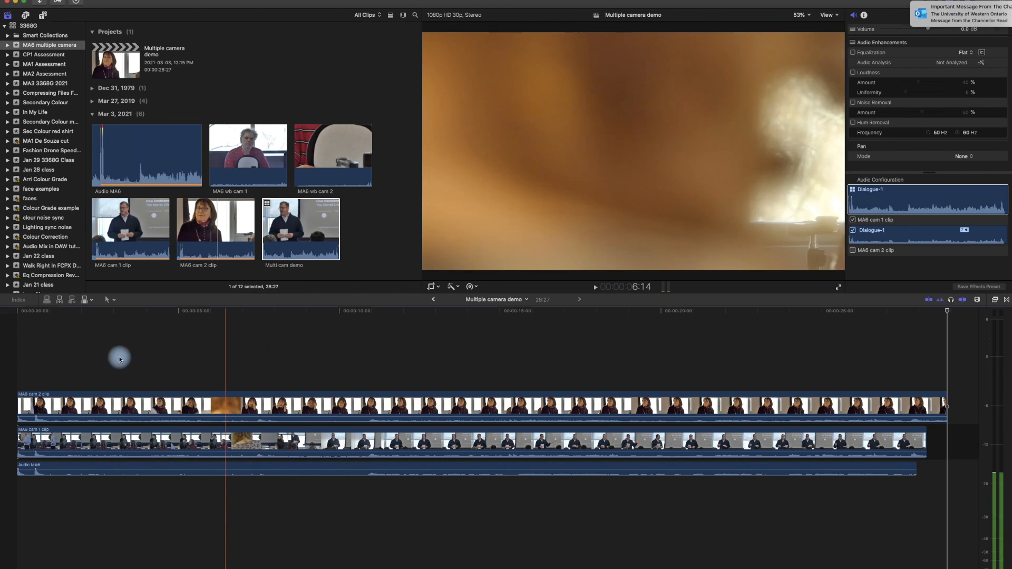
Replace the timeline contents with Multi cam demo, connect Audio MA6 beneath its start, and play the opening.
left_click_drag(287, 227, 19, 442)
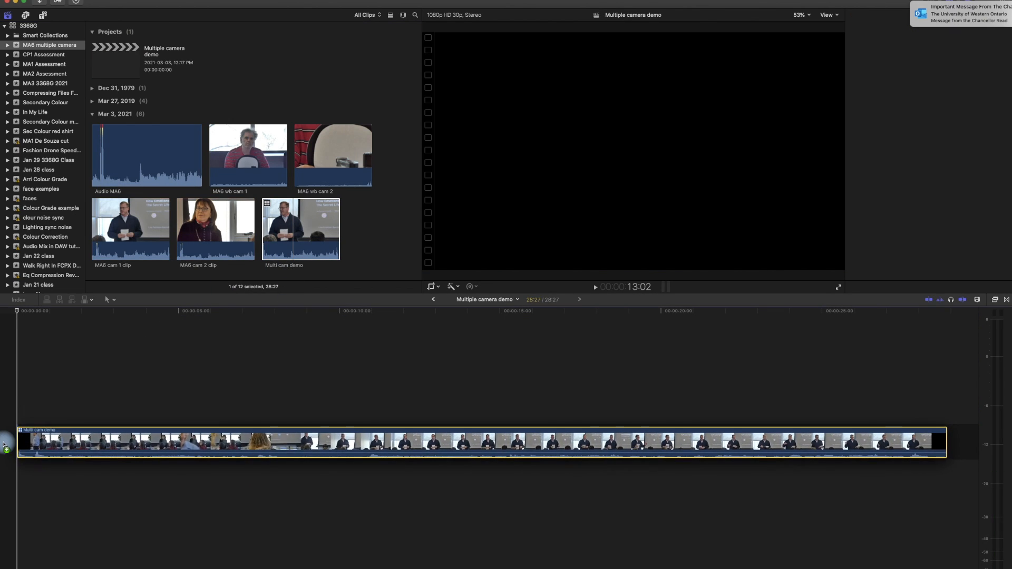
left_click(157, 159)
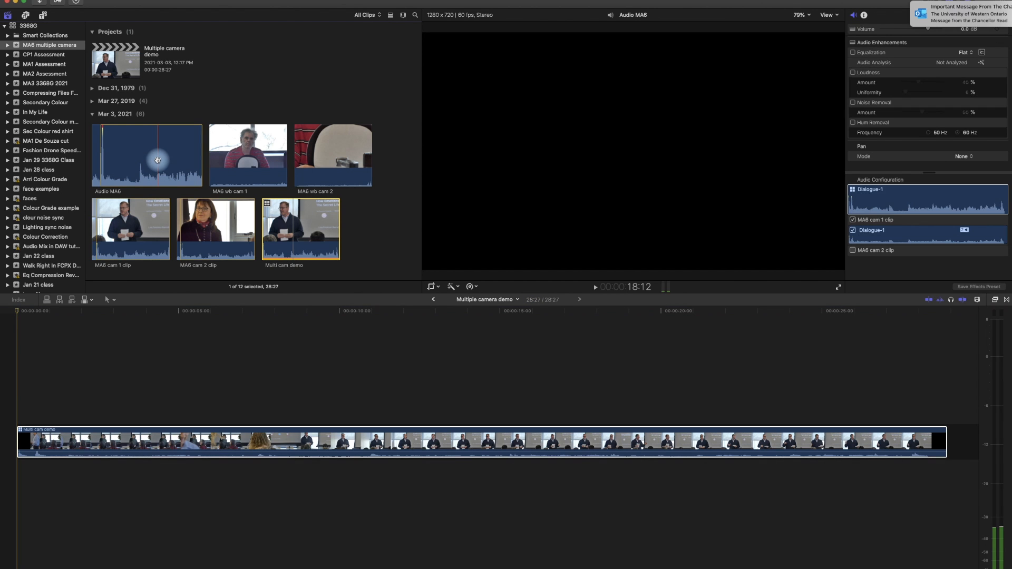
left_click_drag(155, 159, 10, 466)
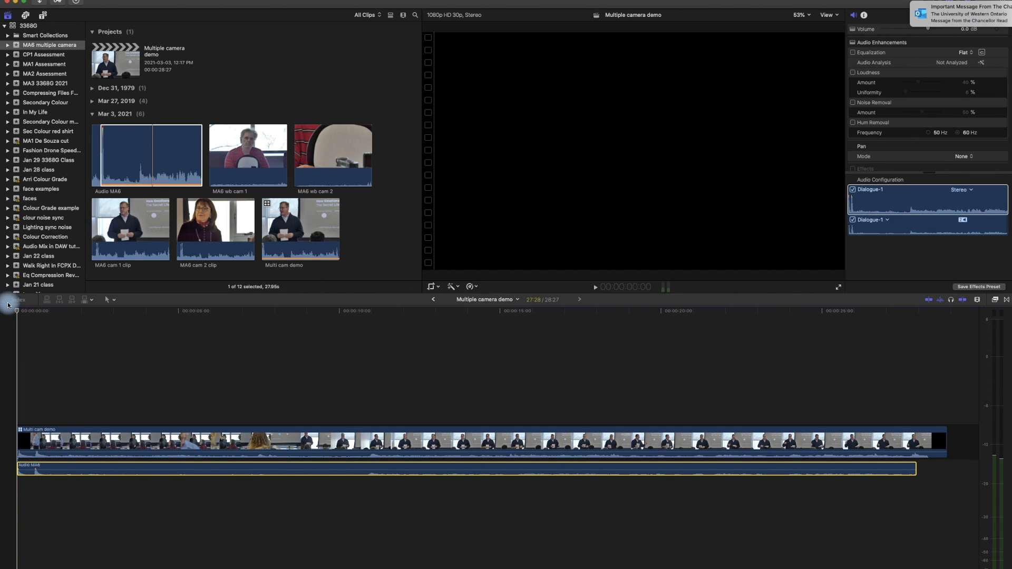
key("space")
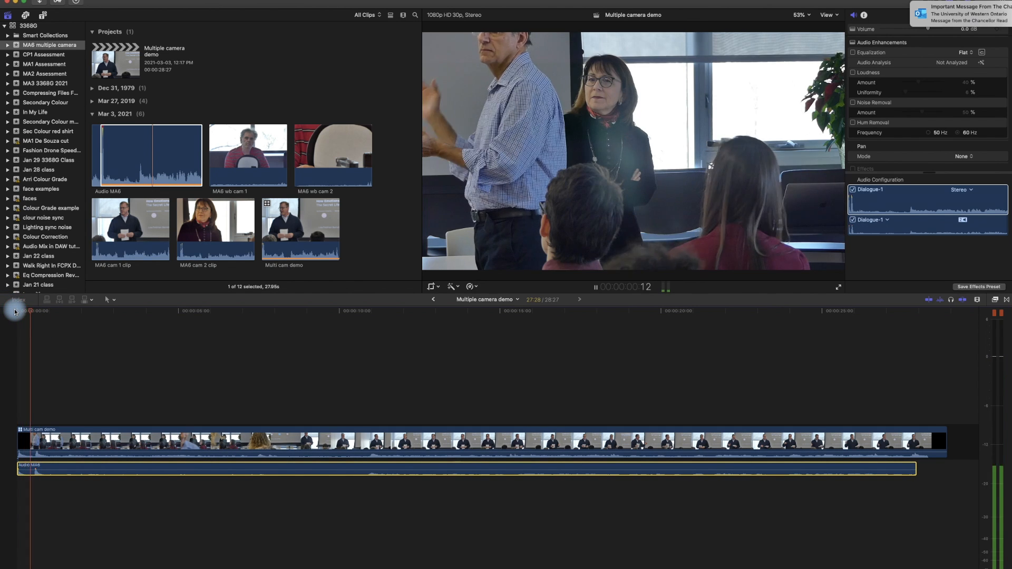
Open the multicam clip's angles, silence the audio of both camera angles, and return to the Multiple camera demo project.
double_click(268, 438)
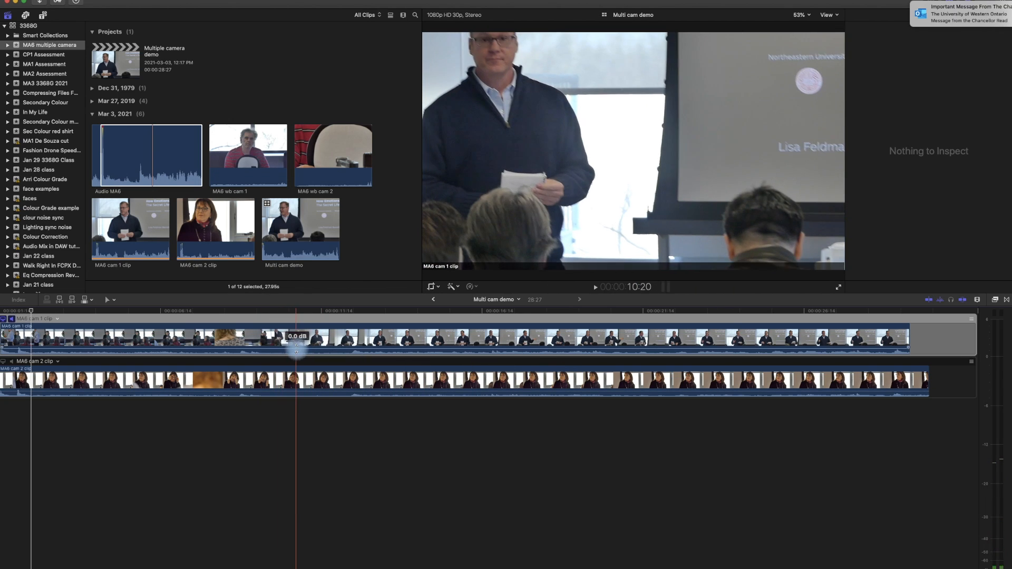
left_click_drag(296, 352, 301, 402)
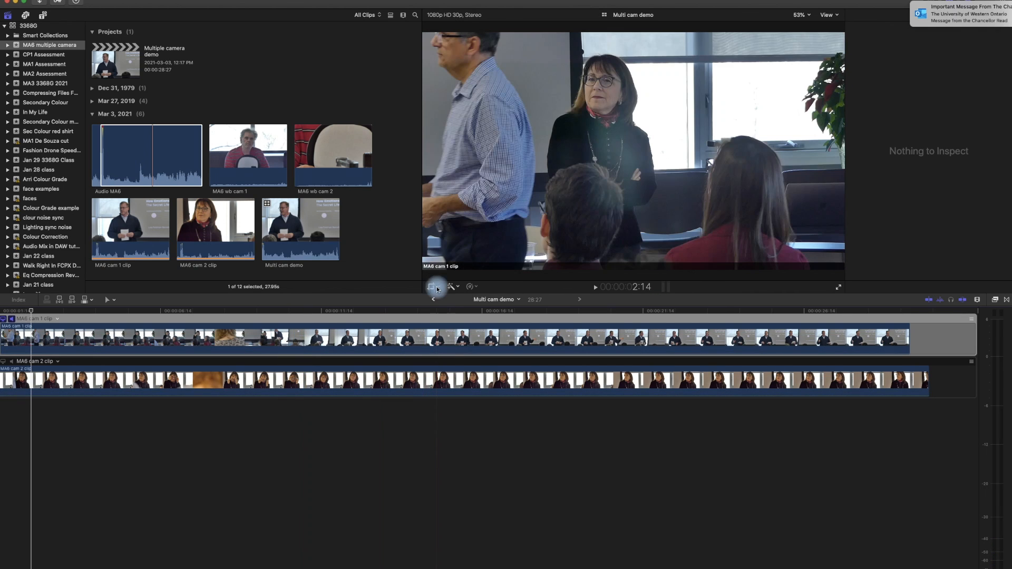
left_click(435, 301)
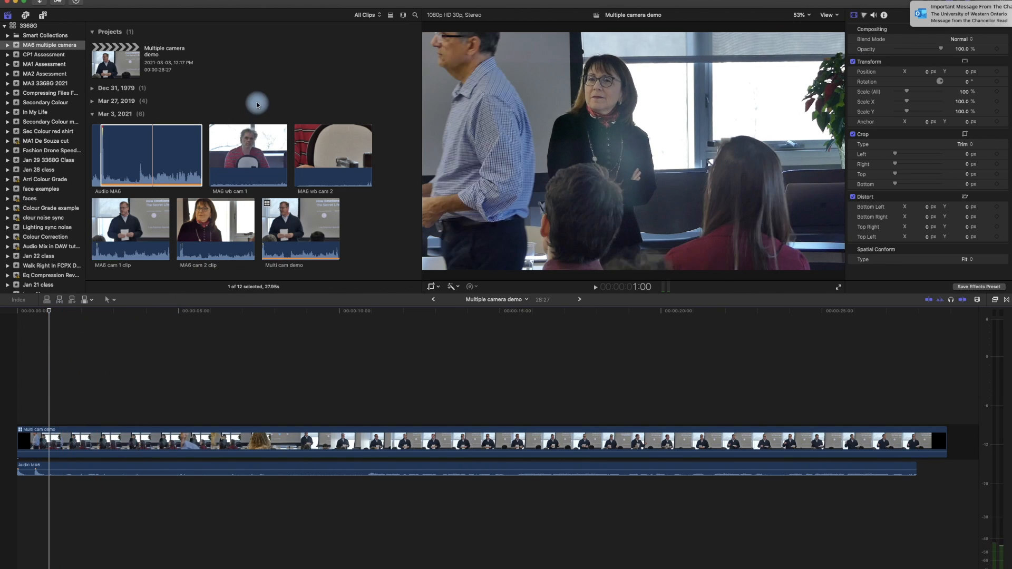
Show the multicam angles beside the main image in the viewer and hide the browser to enlarge them.
left_click(197, 0)
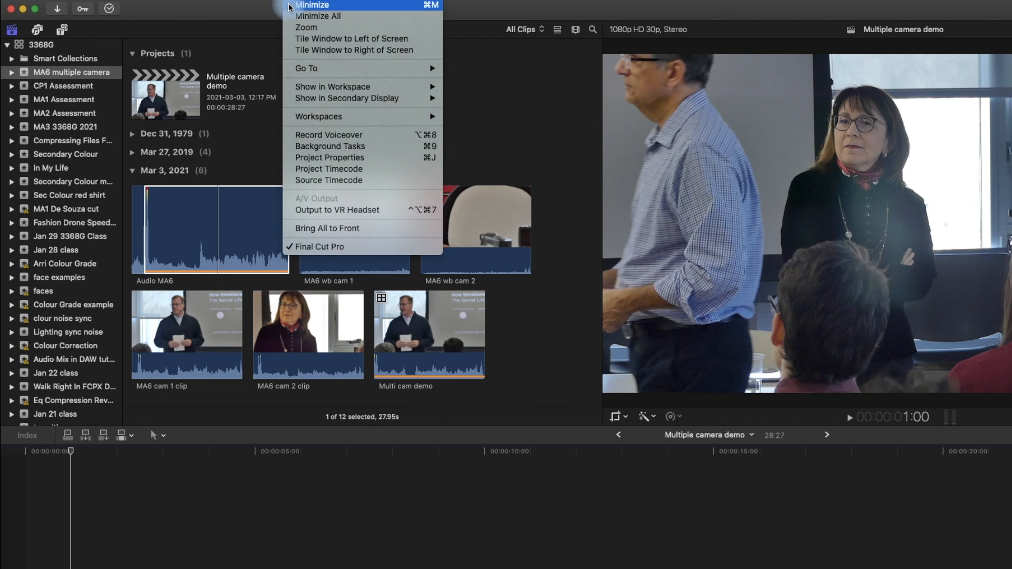
mouse_move(271, 1)
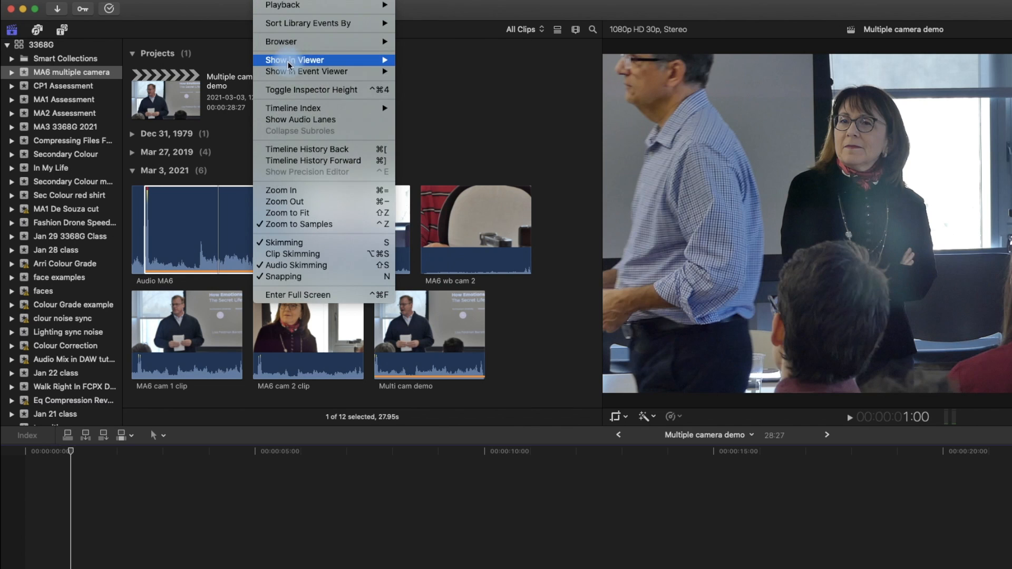
mouse_move(292, 62)
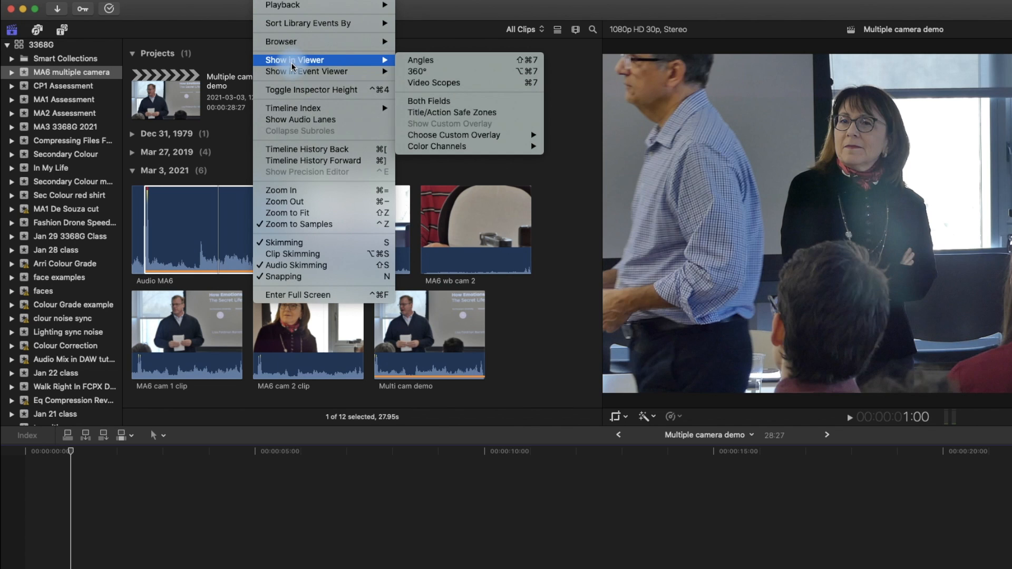
left_click(432, 63)
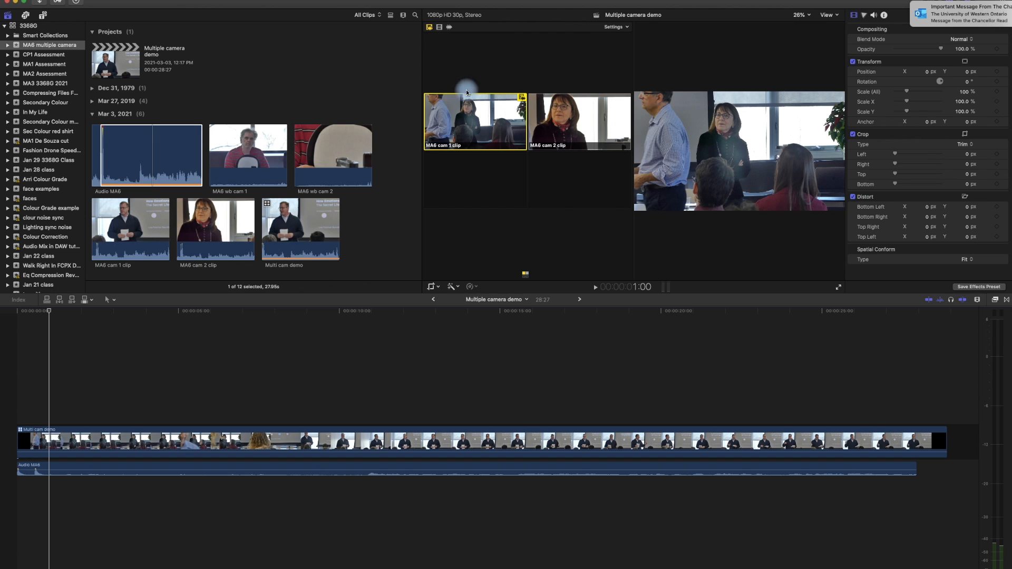
key("ctrl+super+1")
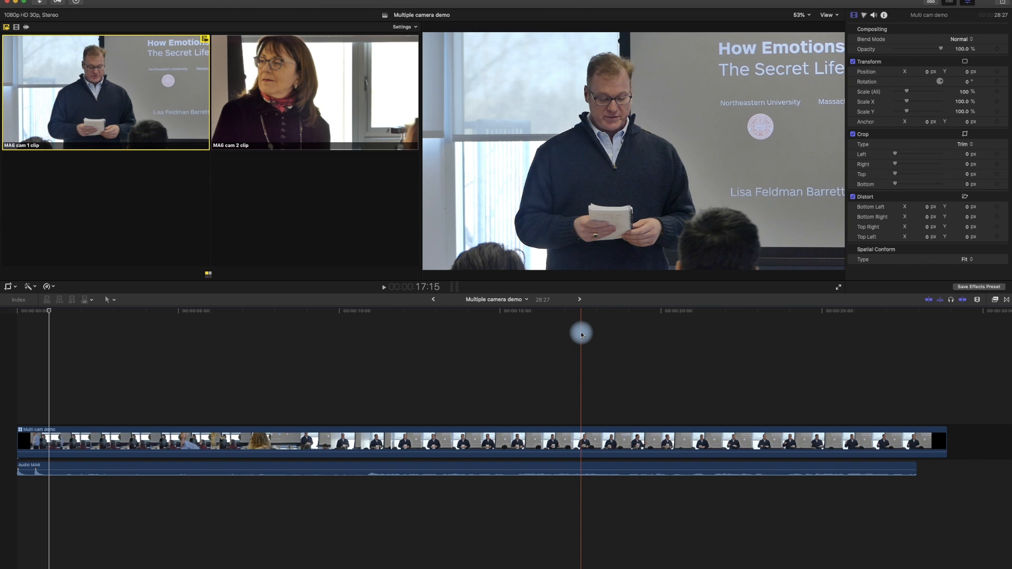
Play the timeline from near its start and cut live to the MA6 cam 2 clip angle about 3 seconds in.
left_click(27, 314)
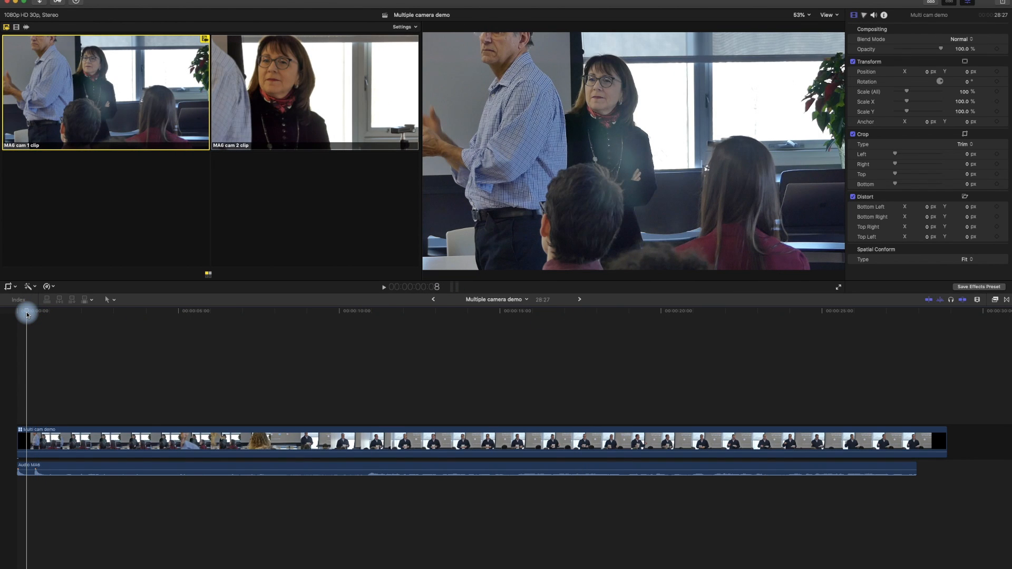
key("space")
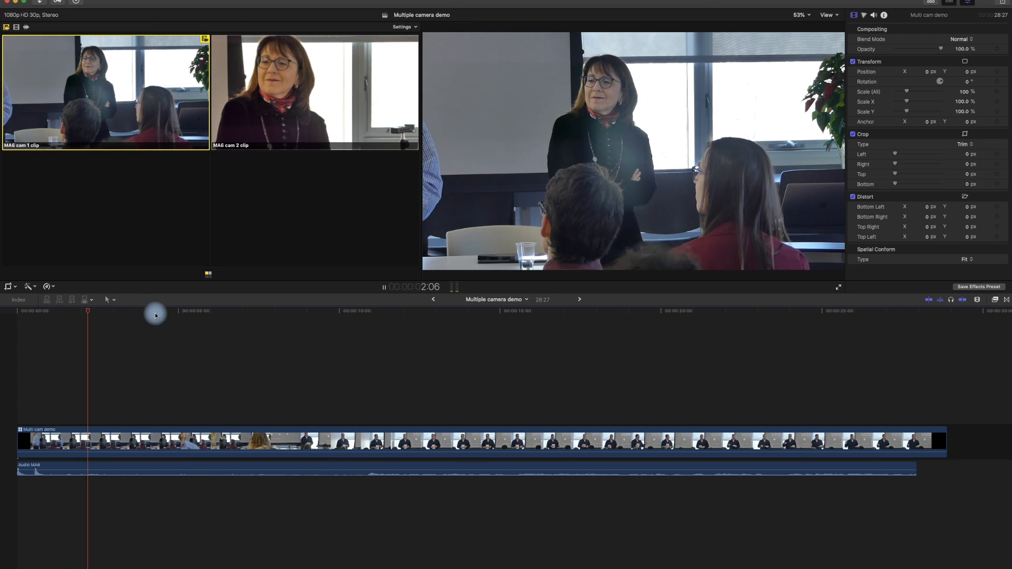
key("2")
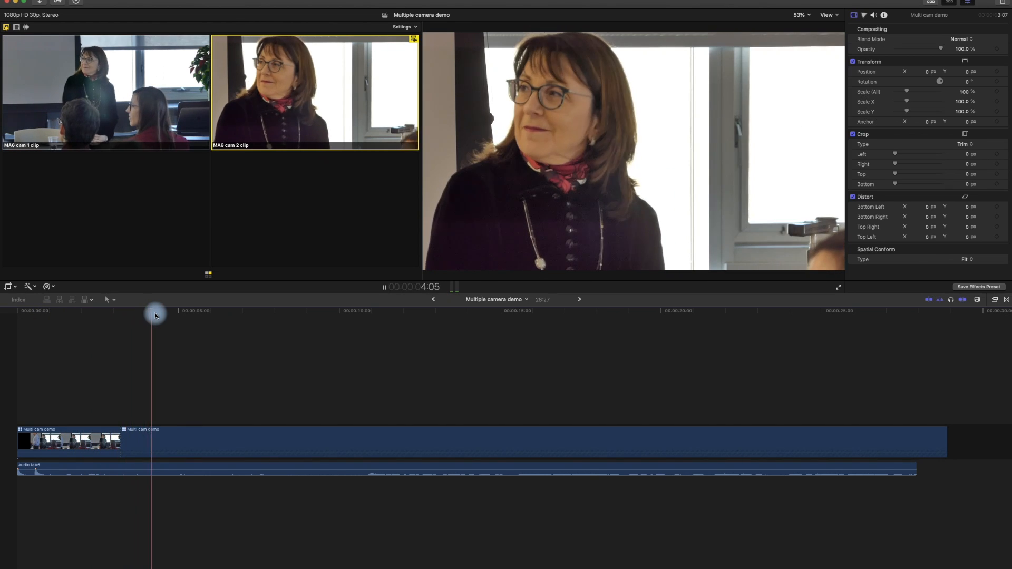